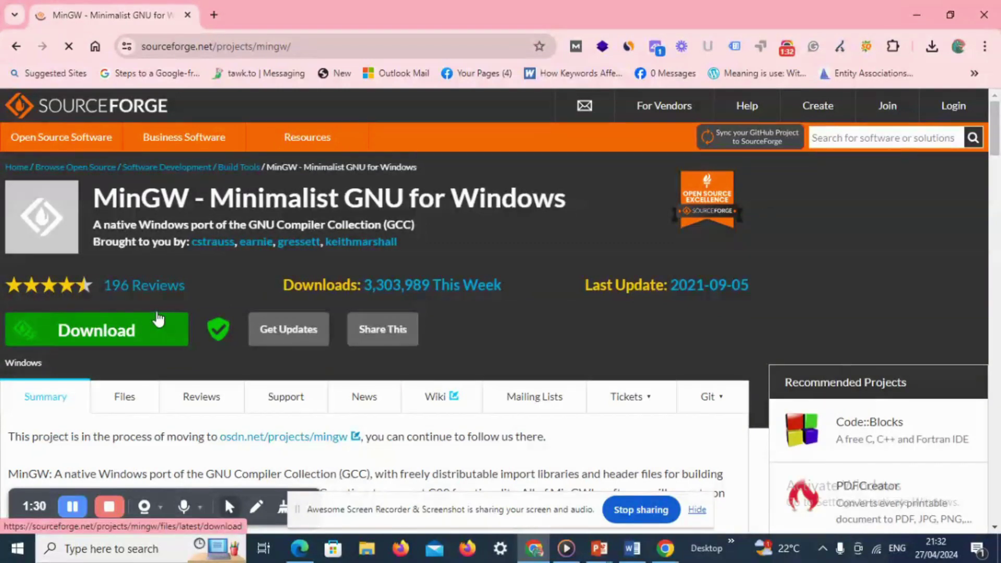
# - Download the MinGW installer to Downloads as mingw-get-setup (2) and launch it from that folder
pyautogui.click(158, 319)
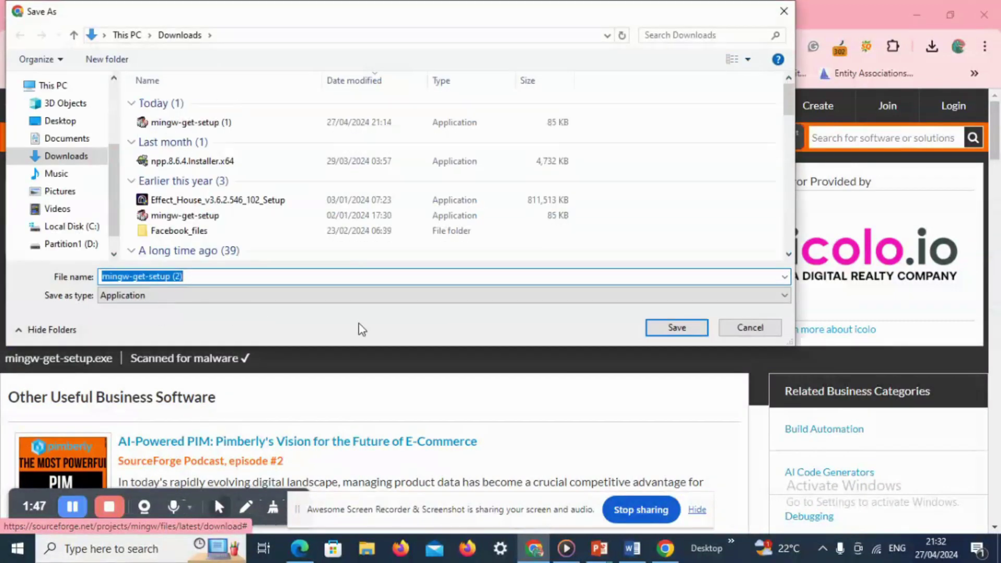
pyautogui.click(672, 327)
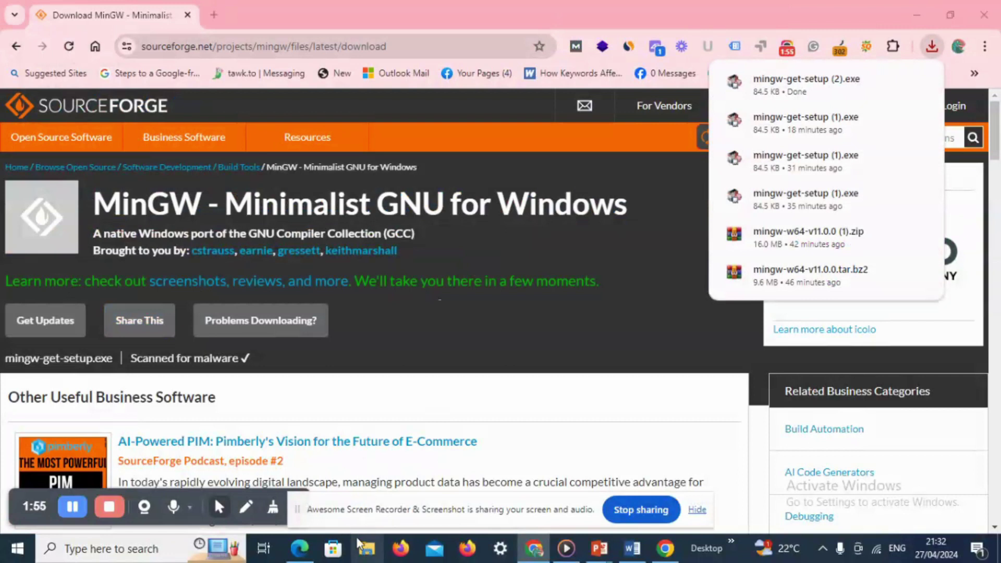
pyautogui.press('super+e')
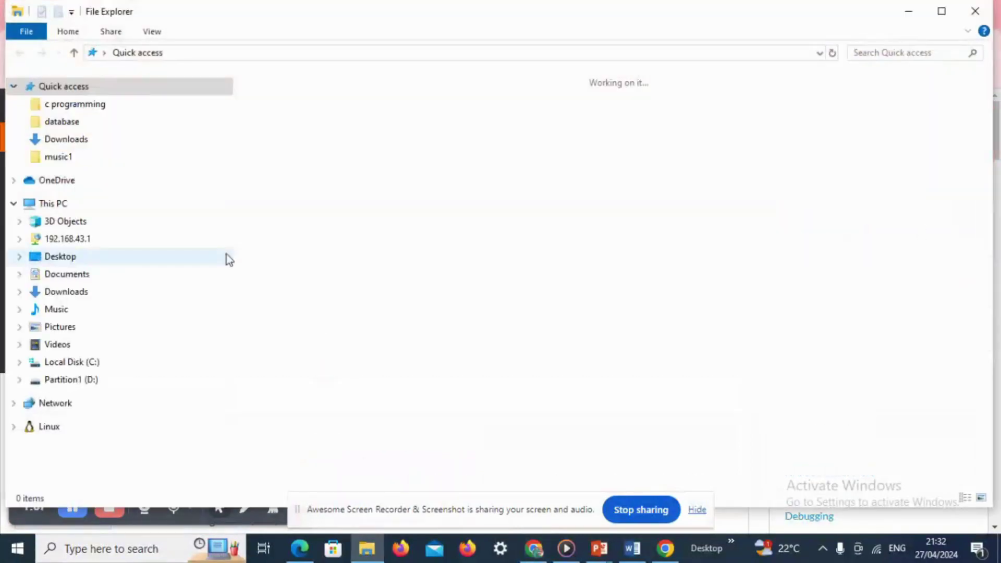
pyautogui.click(58, 295)
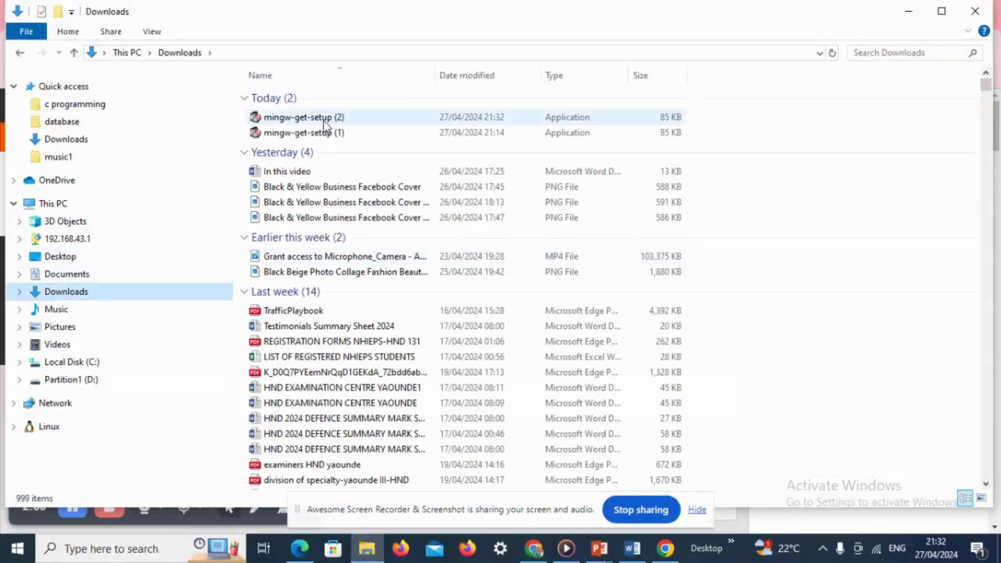
pyautogui.doubleClick(324, 120)
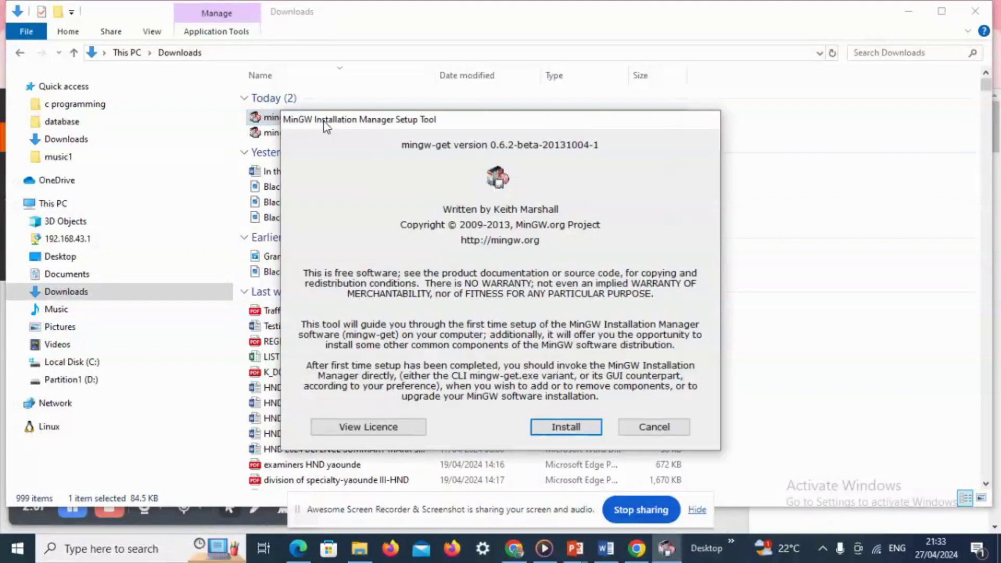
# - Install the MinGW Installation Manager in C:\MinGW with the default interface and shortcut options, continuing to the package list
pyautogui.click(552, 426)
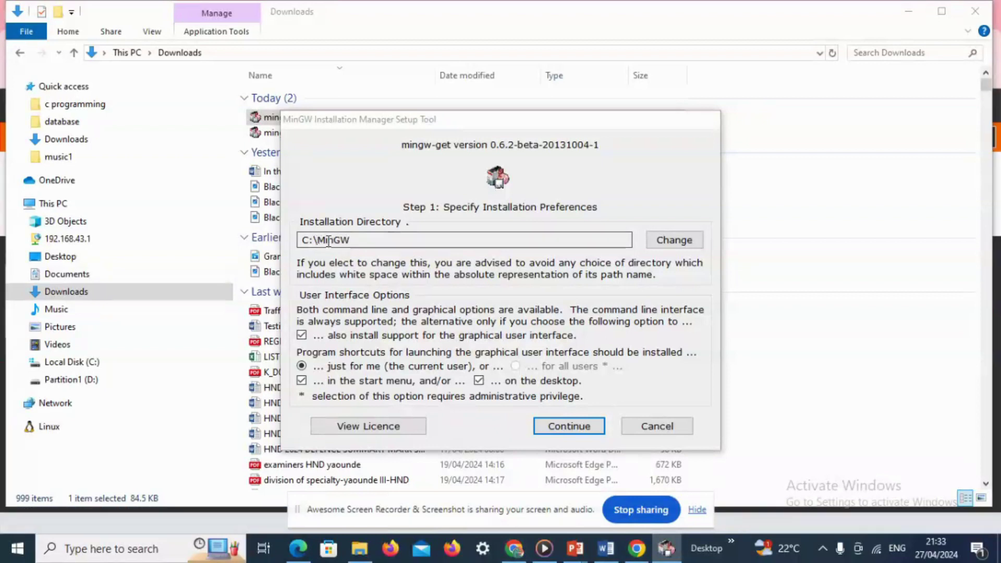
pyautogui.click(573, 425)
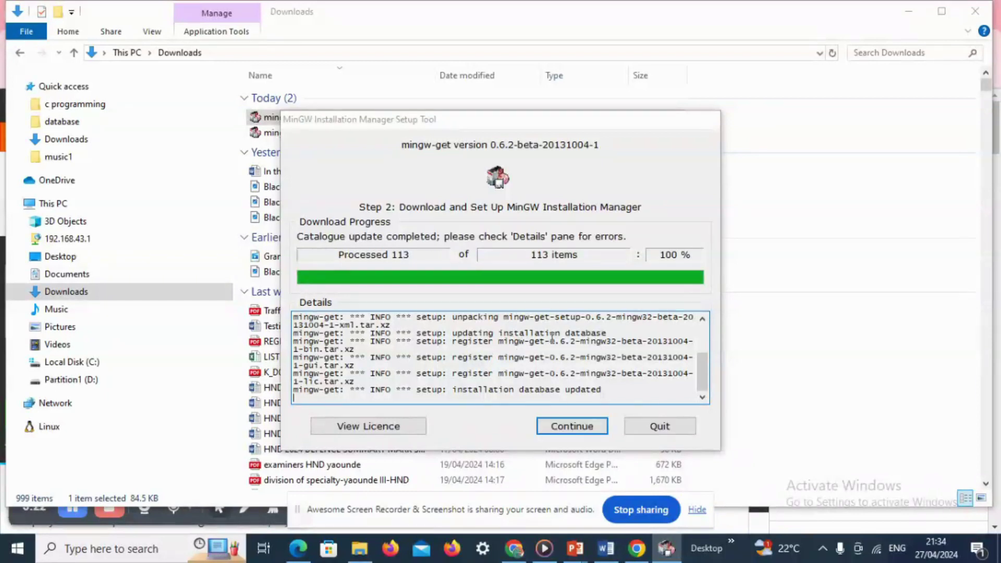
pyautogui.click(571, 430)
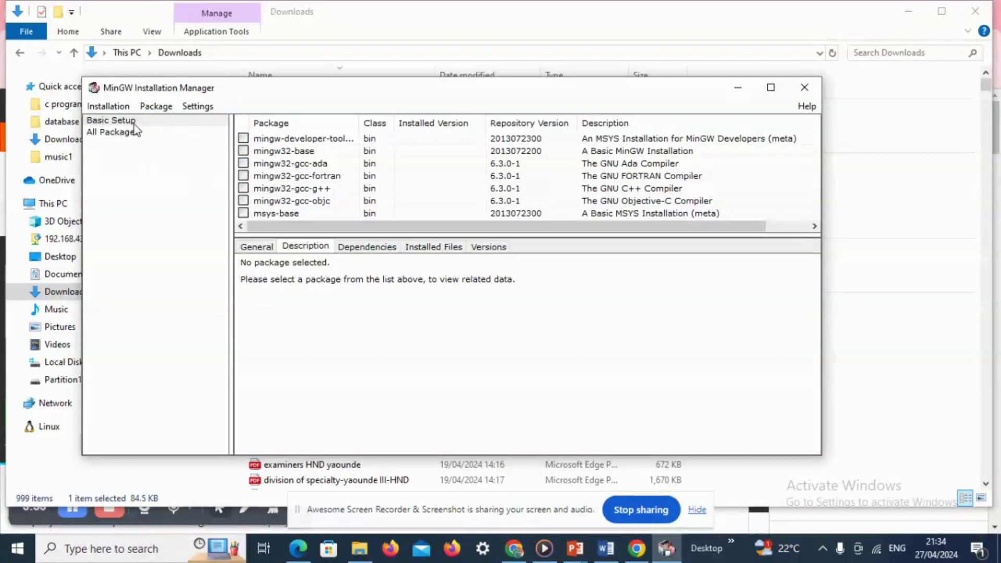
# - Mark the mingw-developer-toolkit, msys-base and mingw32-base packages for installation
pyautogui.click(243, 138)
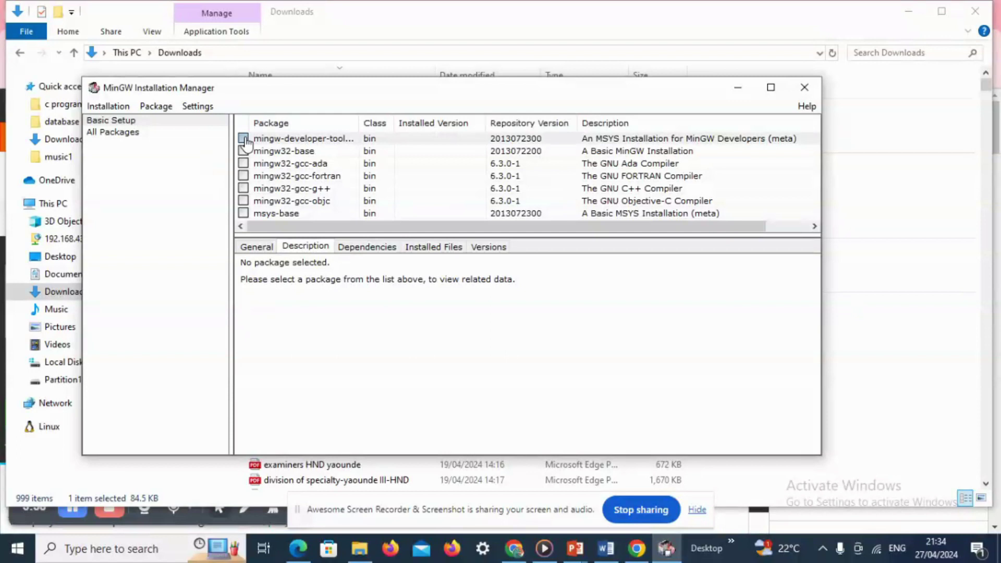
pyautogui.click(309, 163)
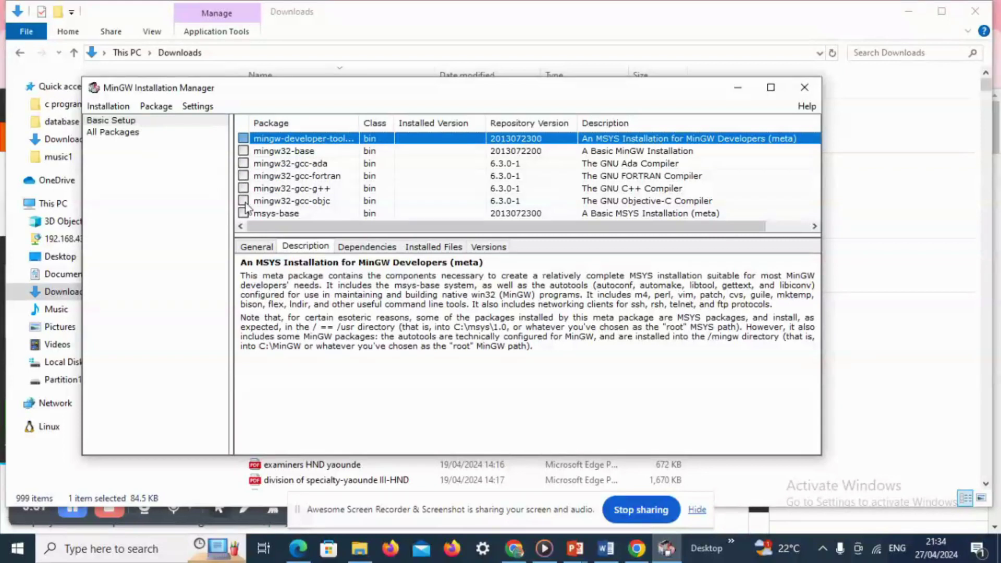
pyautogui.hscroll(1, 246, 206)
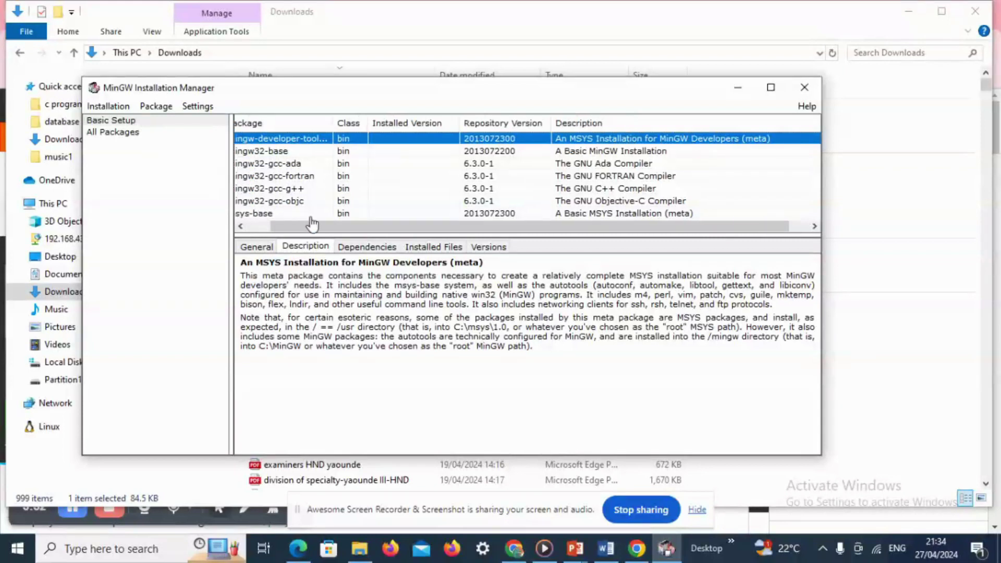
pyautogui.moveTo(311, 226); pyautogui.dragTo(250, 227)
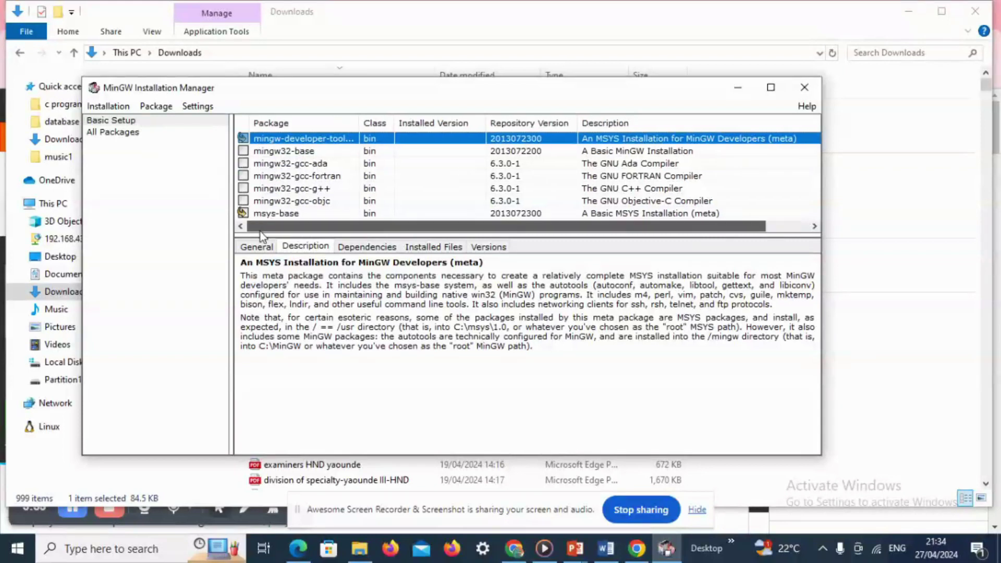
pyautogui.click(243, 151)
pyautogui.click(243, 174)
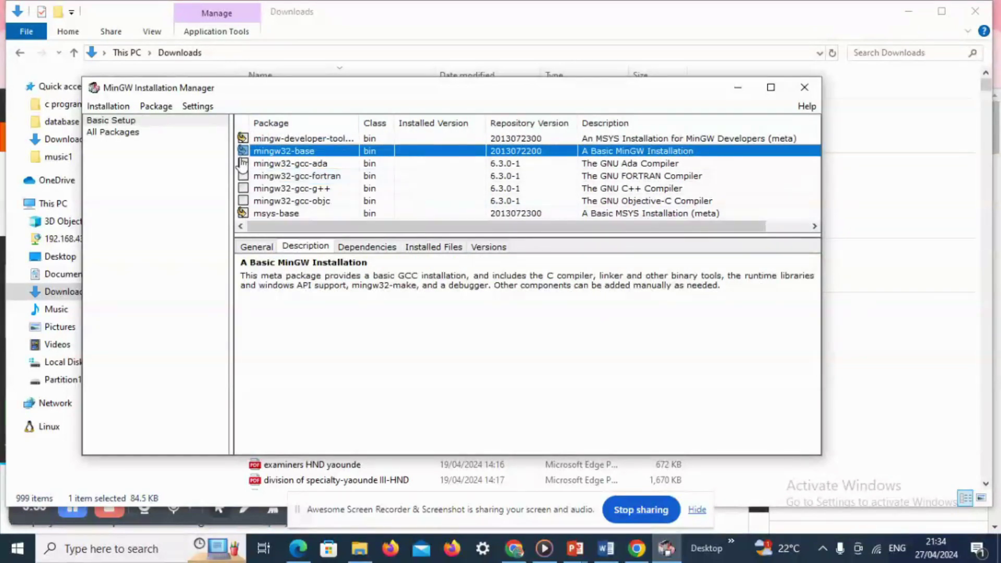
# - Mark the Ada, FORTRAN, C++ and Objective-C compiler packages for installation
pyautogui.click(243, 164)
pyautogui.click(253, 181)
pyautogui.click(244, 176)
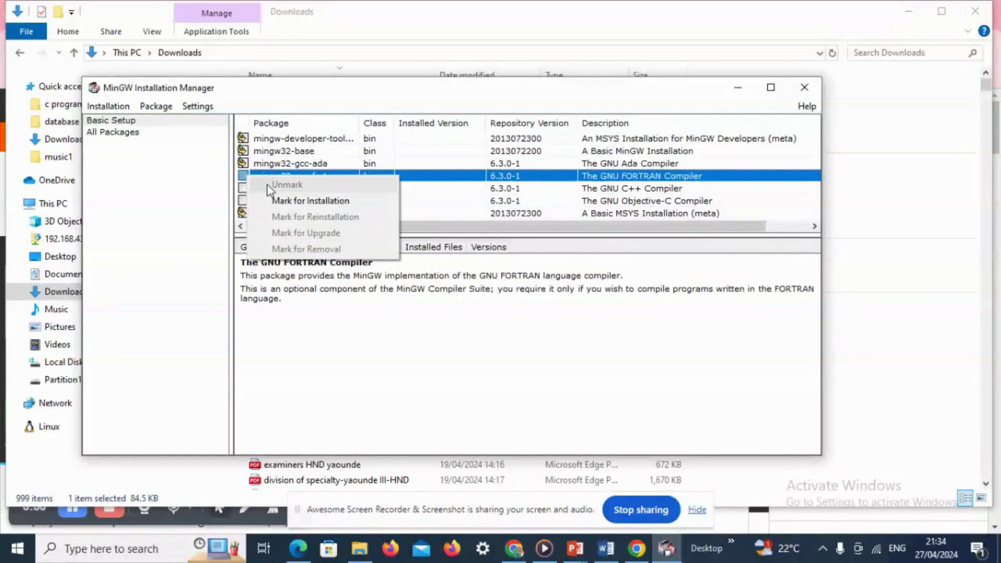
pyautogui.click(255, 186)
pyautogui.click(243, 188)
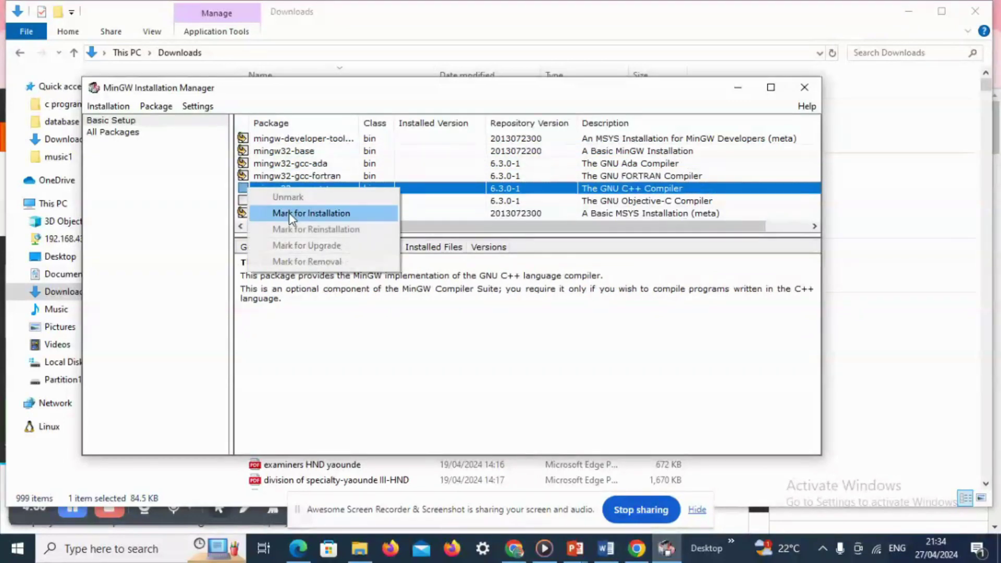
pyautogui.click(308, 213)
pyautogui.click(243, 201)
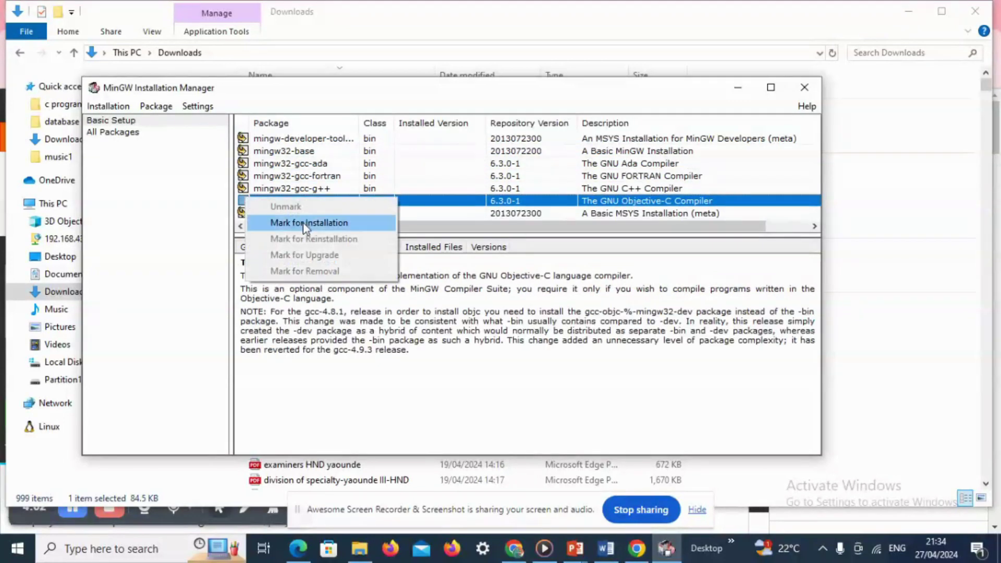
pyautogui.click(308, 223)
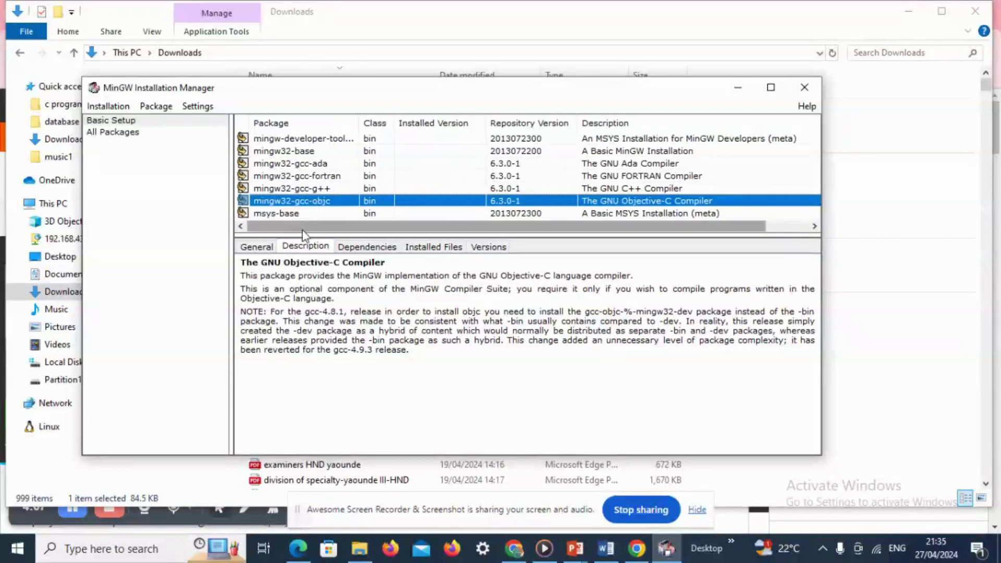
# - Apply the pending package installations and close the MinGW Installation Manager once they are complete
pyautogui.click(104, 106)
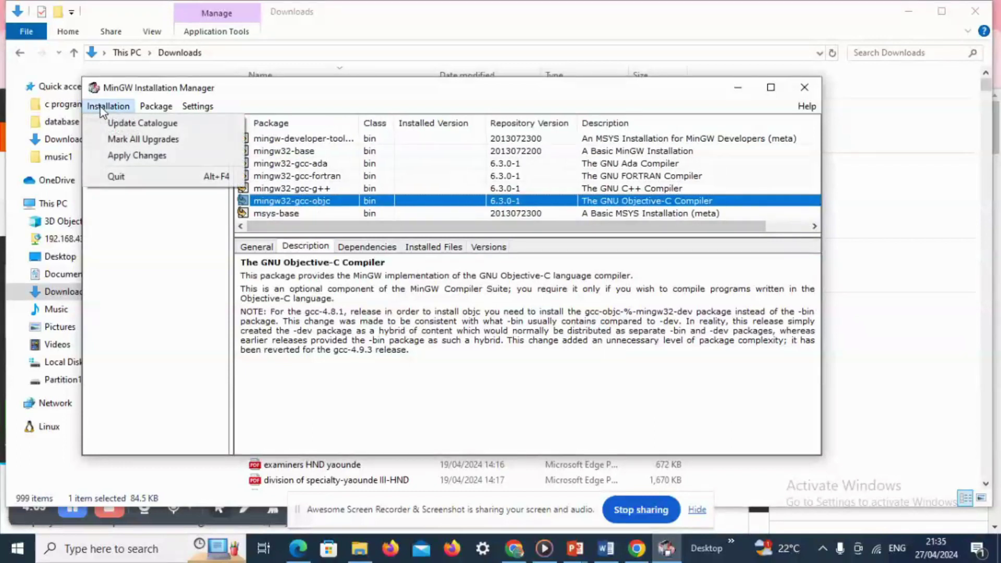
pyautogui.click(155, 158)
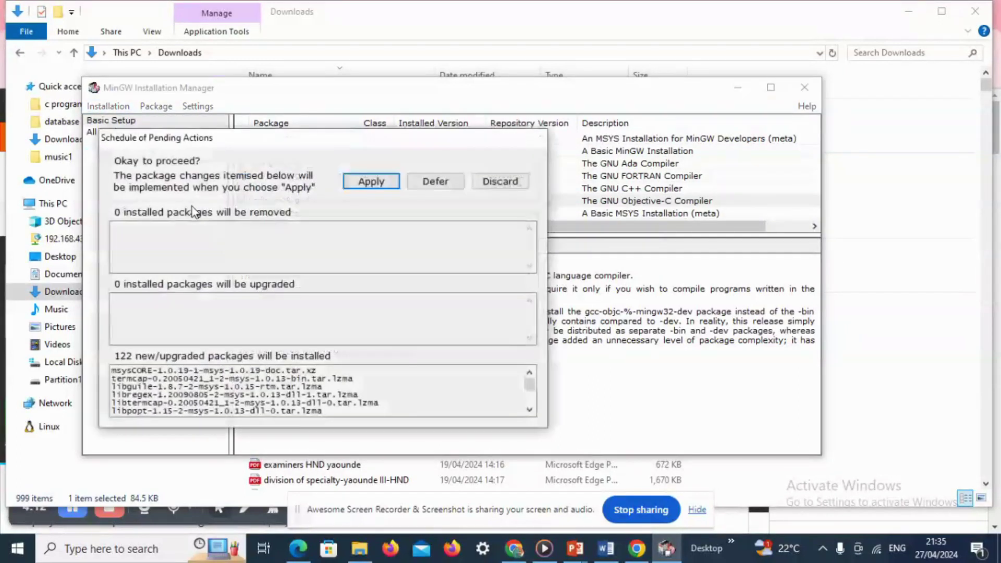
pyautogui.click(363, 183)
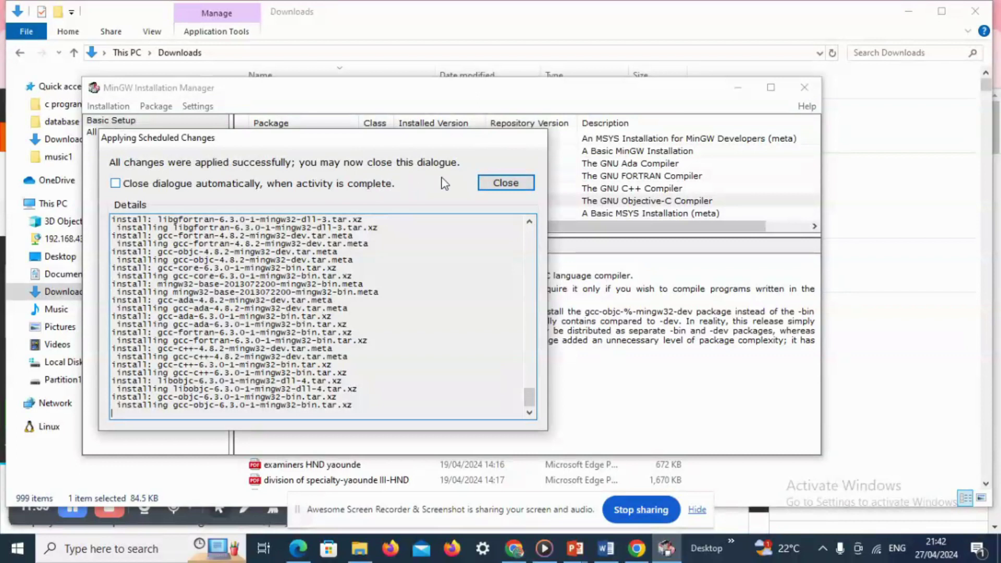
pyautogui.click(506, 183)
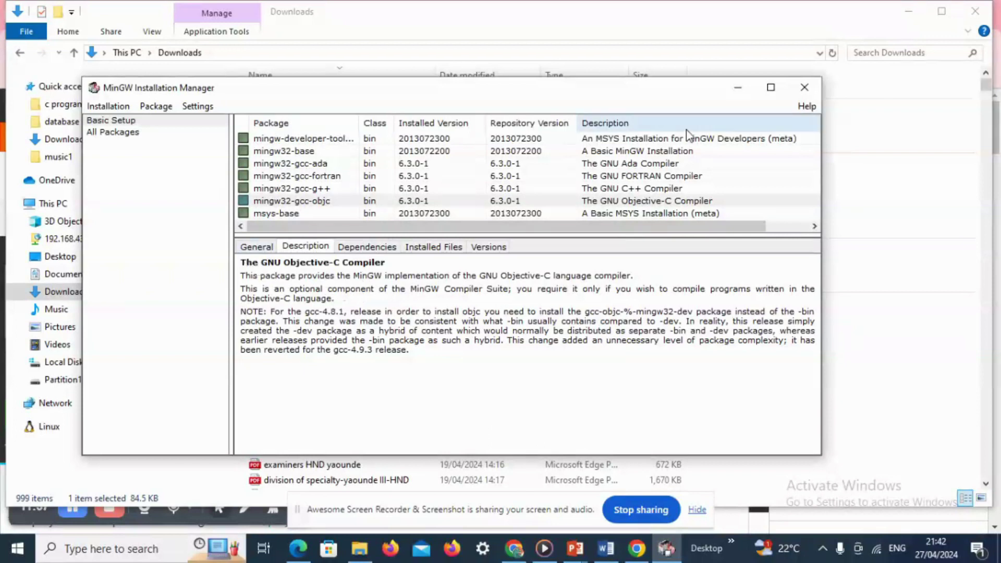
pyautogui.click(803, 89)
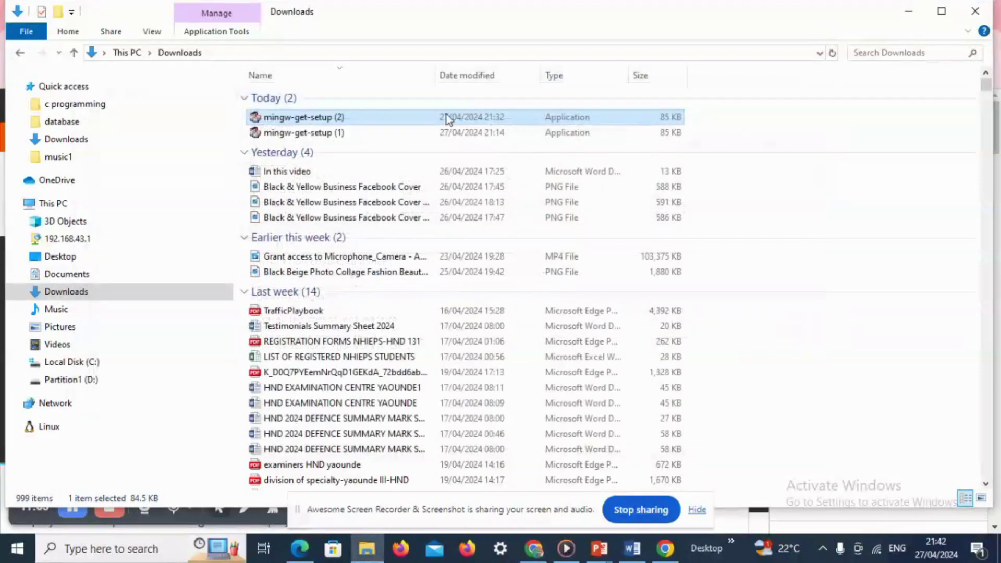
# - In File Explorer, go to the bin folder inside MinGW on drive C and copy its path, C:\MinGW\bin
pyautogui.click(67, 362)
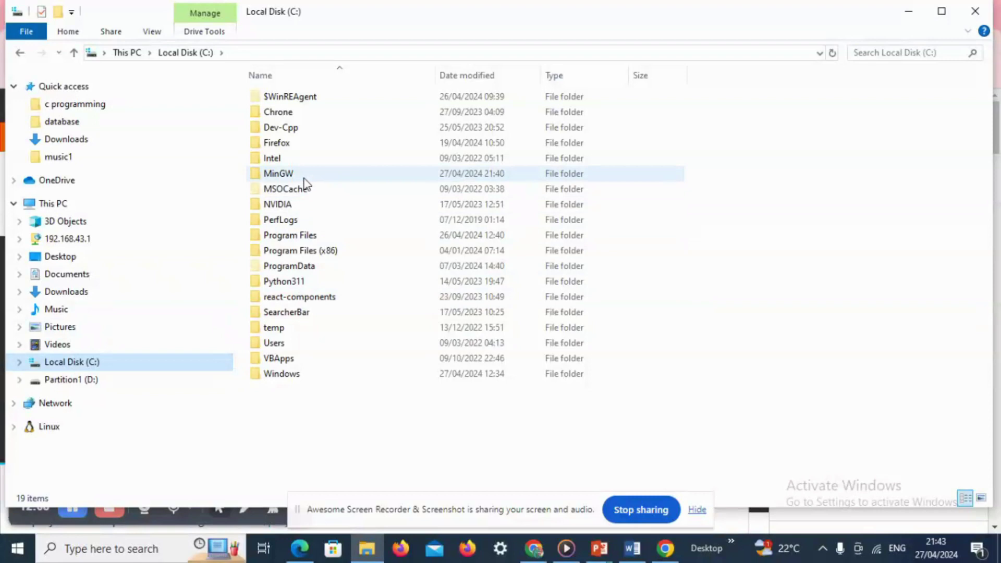
pyautogui.moveTo(318, 179)
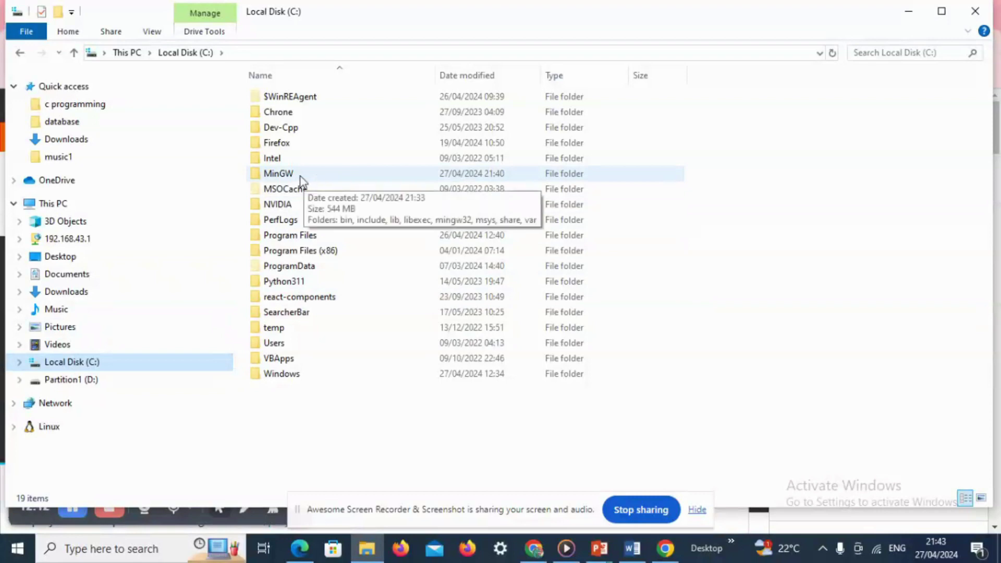
pyautogui.doubleClick(302, 180)
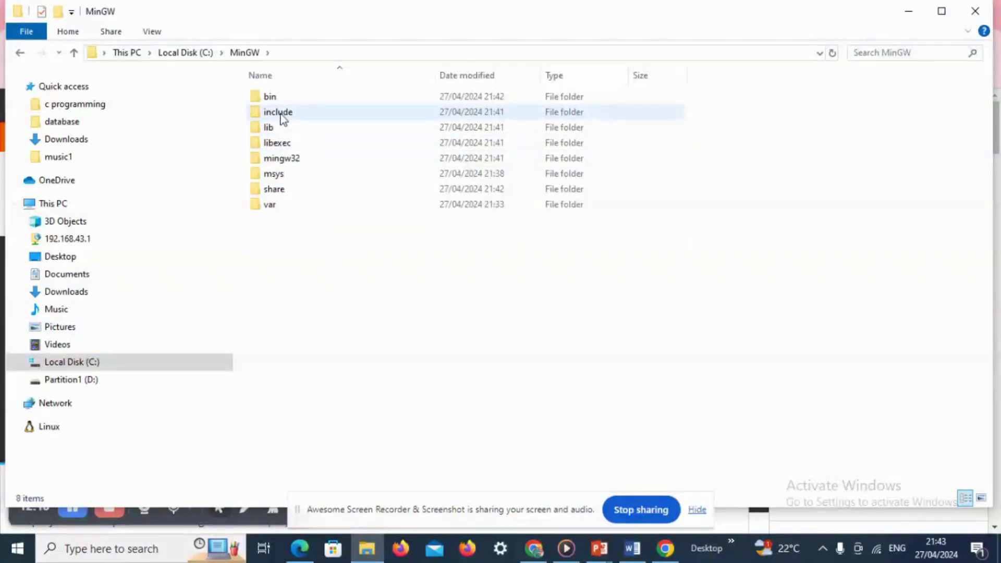
pyautogui.doubleClick(282, 100)
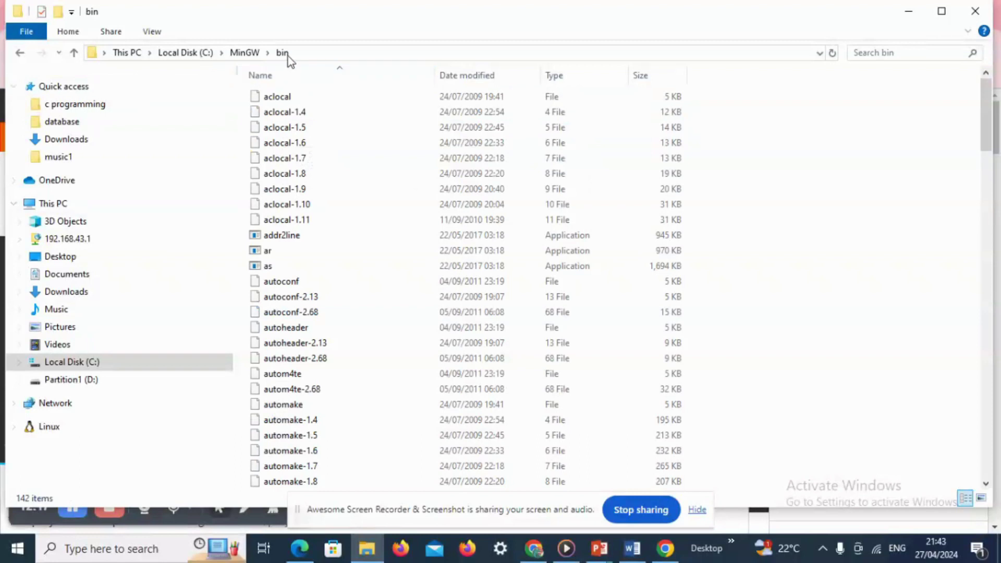
pyautogui.moveTo(319, 56); pyautogui.dragTo(100, 53)
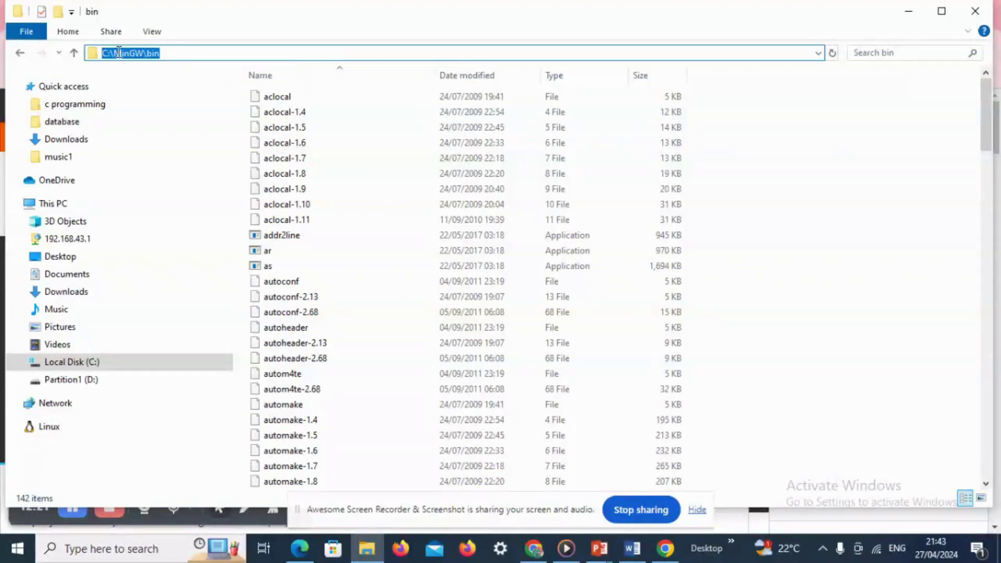
pyautogui.rightClick(118, 52)
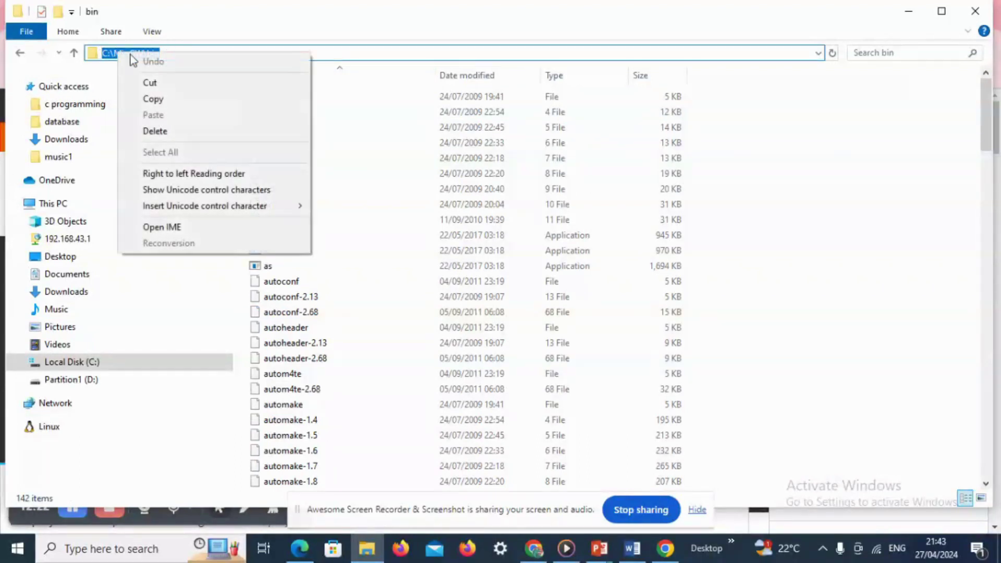
pyautogui.click(186, 104)
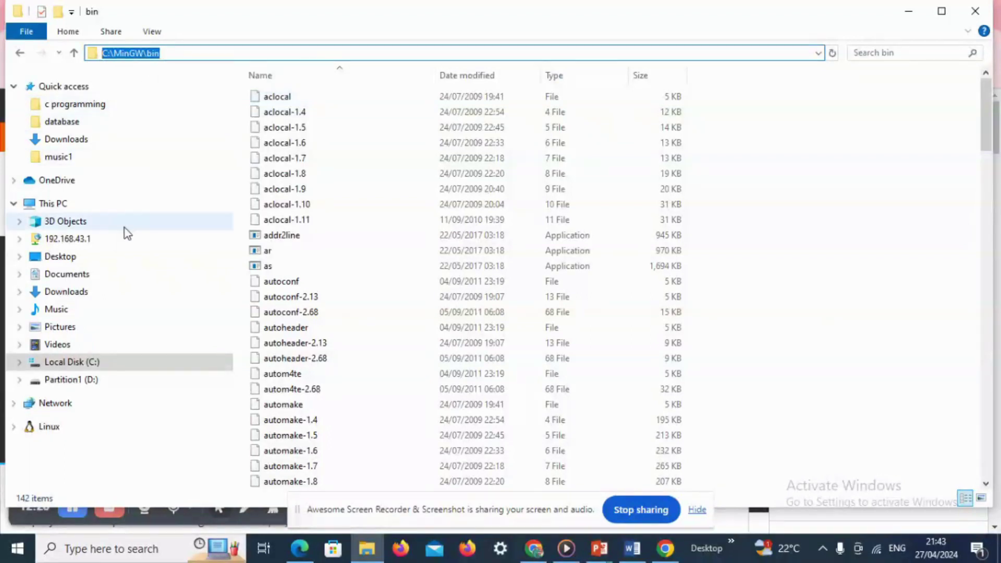
# - Search Windows for "envir" and open the Environment Variables settings from System Properties
pyautogui.click(88, 555)
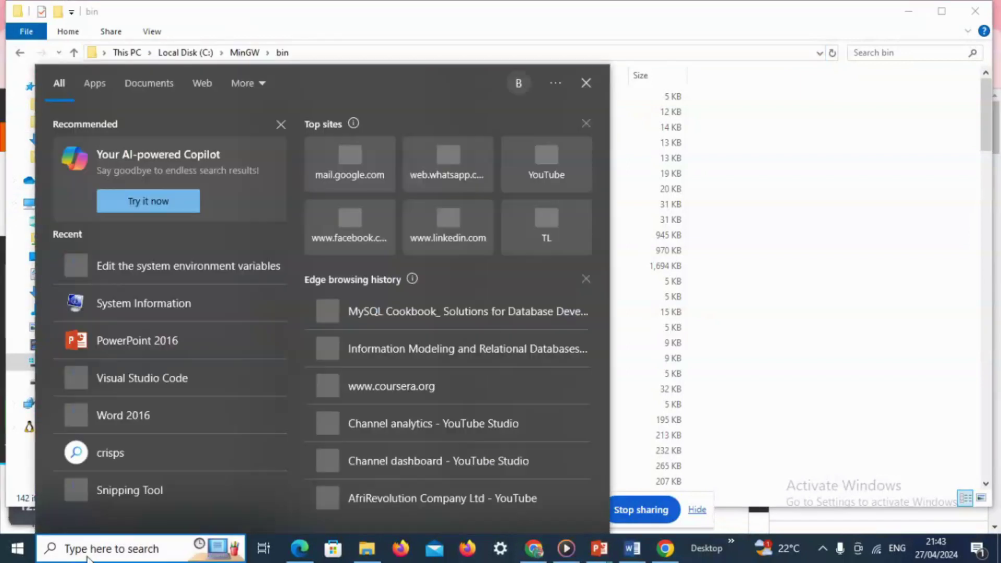
pyautogui.write('envir')
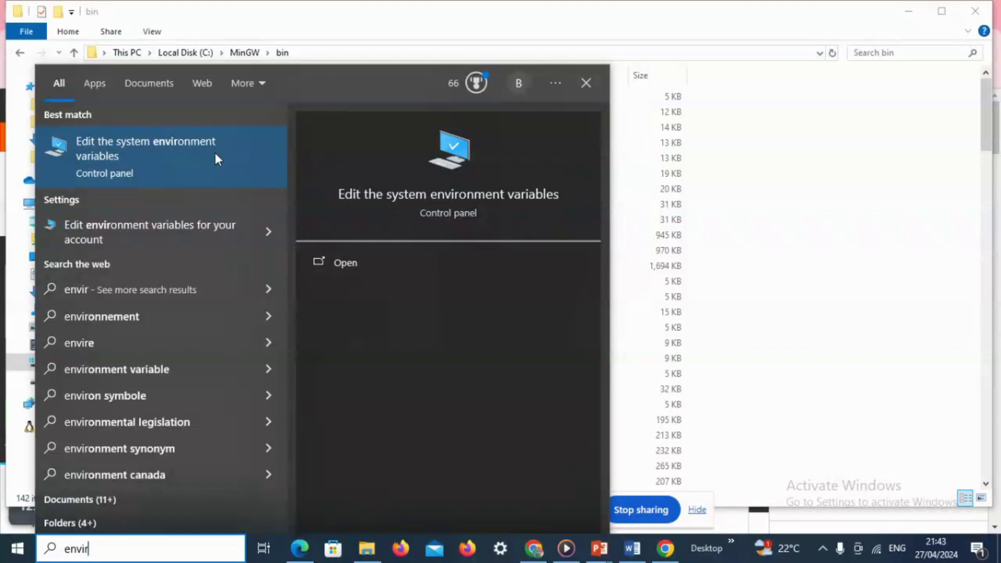
pyautogui.click(379, 191)
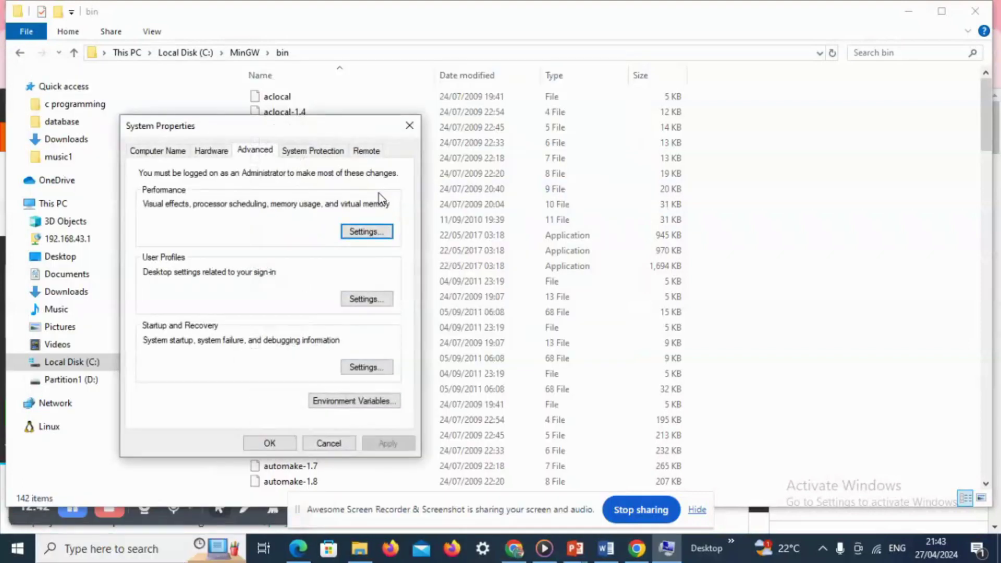
pyautogui.click(347, 404)
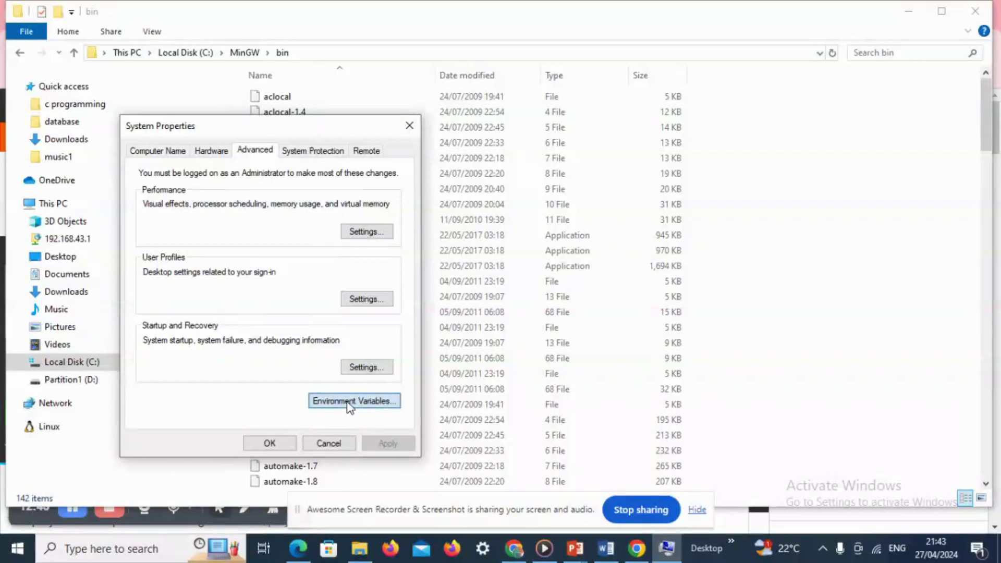
# - Add a new entry with the copied path C:\MinGW\bin to the system variable Path and confirm the edited list
pyautogui.scroll(-1, 308, 344)
pyautogui.click(305, 337)
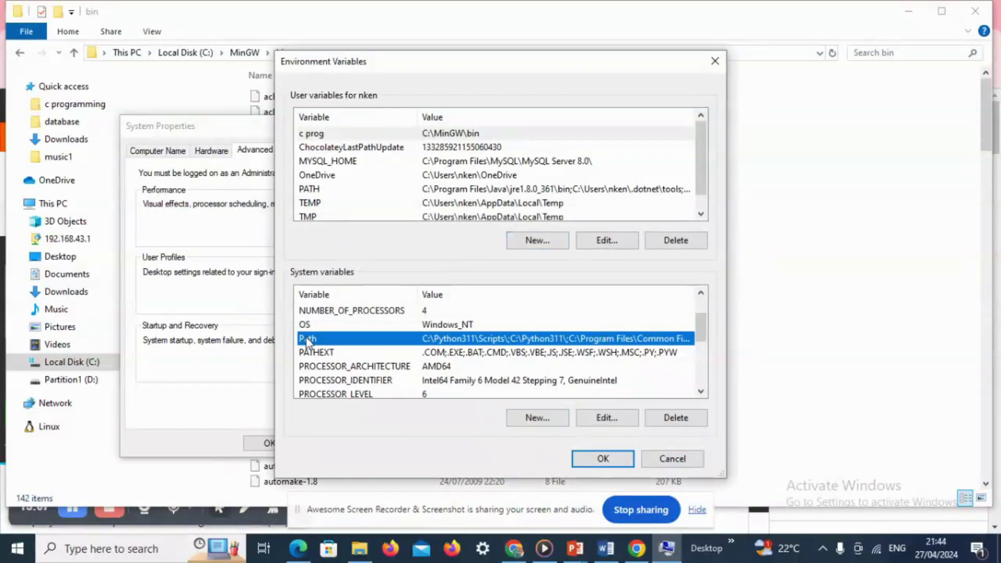
pyautogui.click(604, 417)
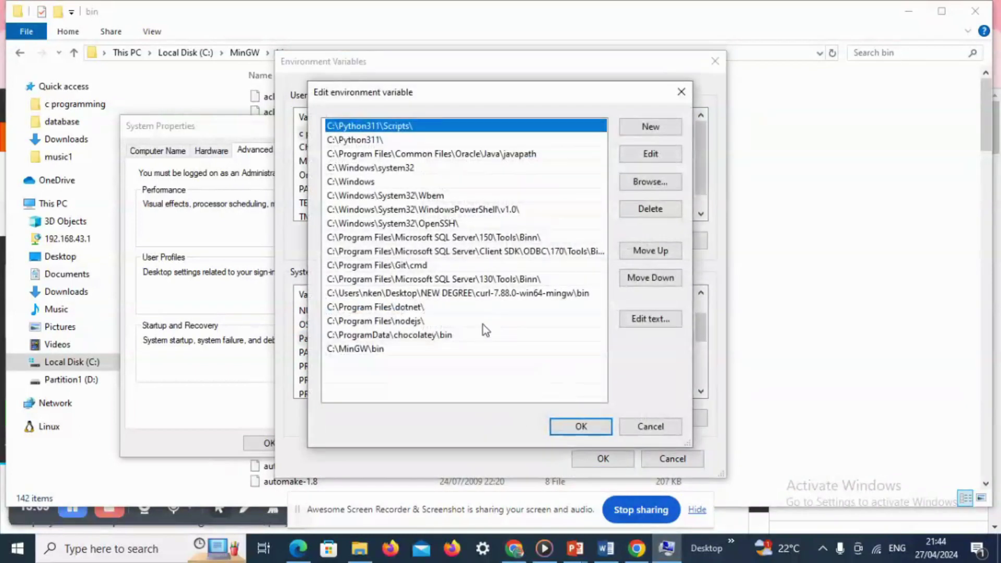
pyautogui.click(399, 349)
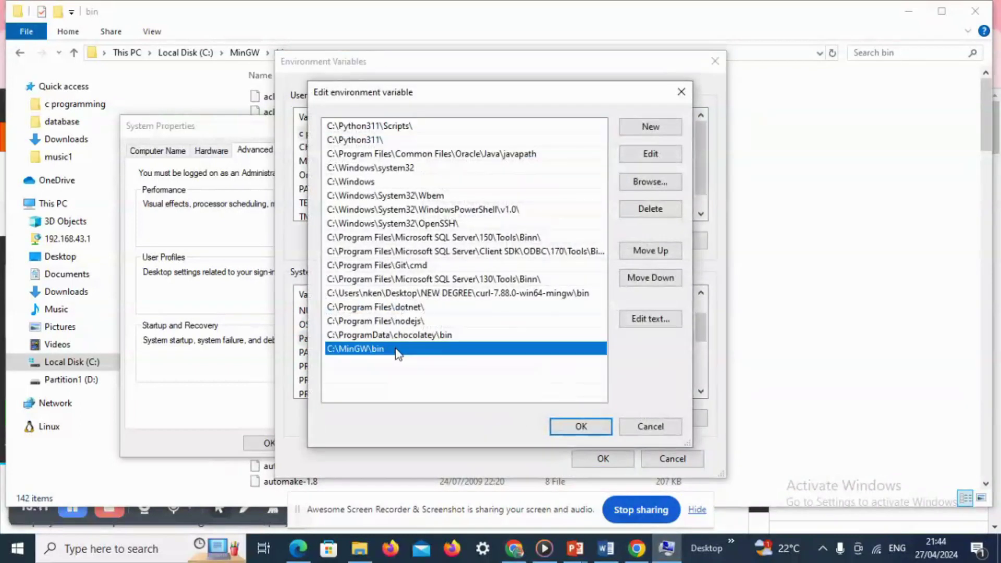
pyautogui.click(344, 365)
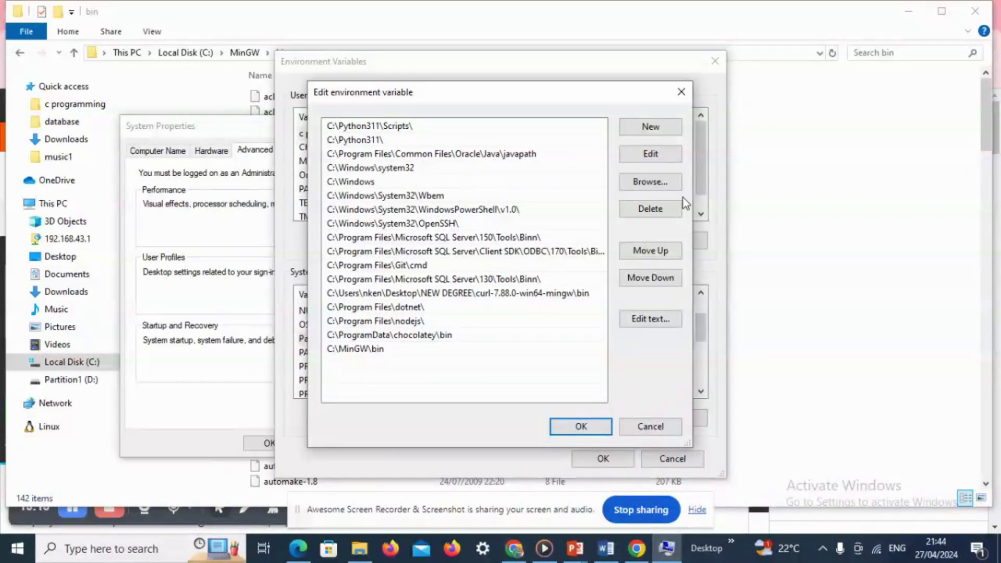
pyautogui.click(652, 127)
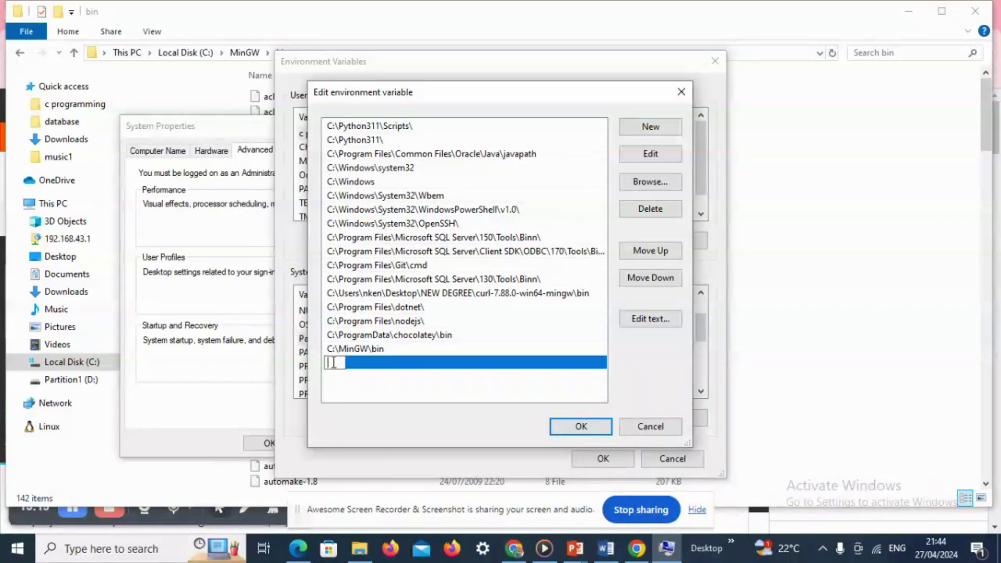
pyautogui.hotkey('ctrl', 'v')
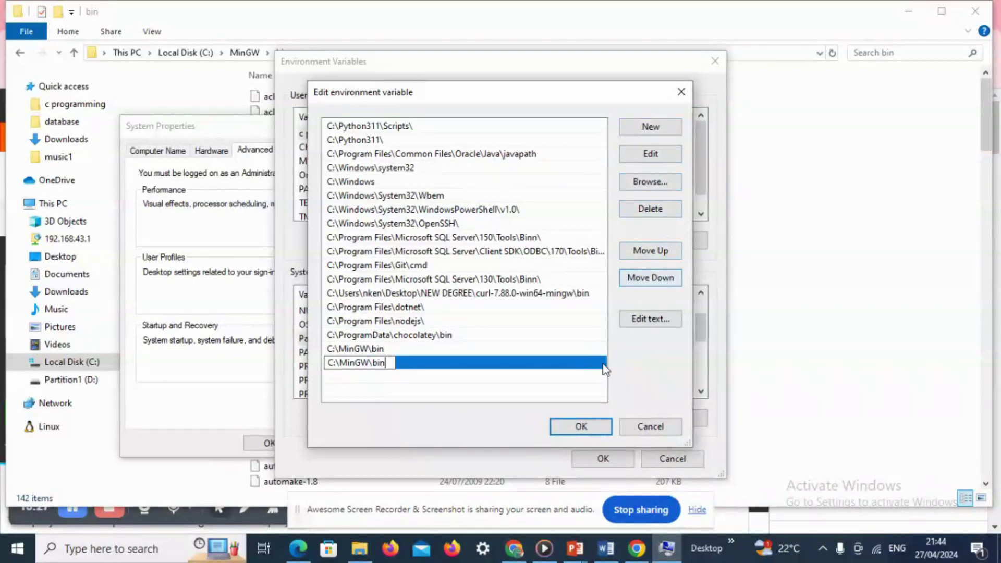
pyautogui.click(582, 427)
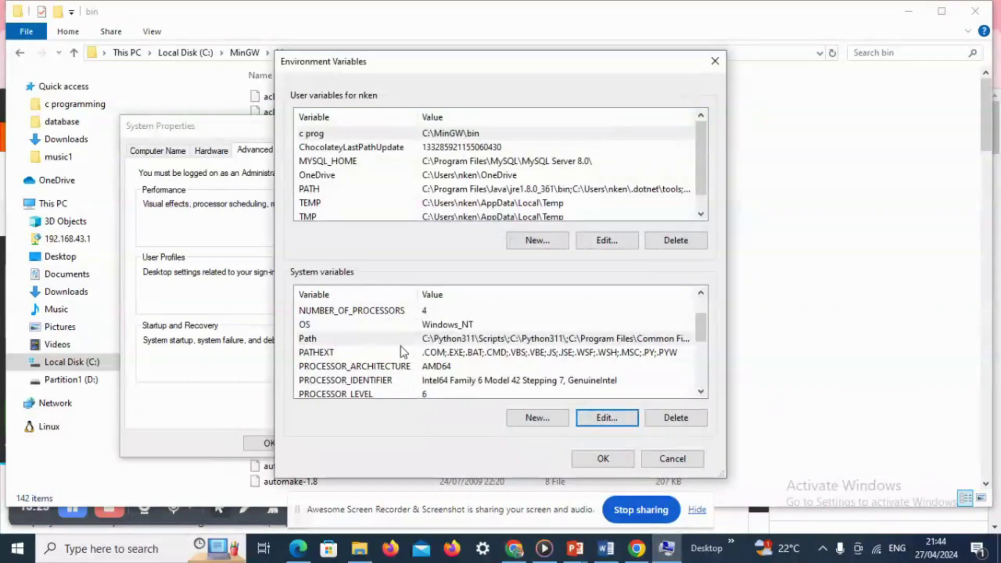
# - Check the entries of the system Path variable again, and accept the Environment Variables and System Properties dialogs to save the change
pyautogui.click(313, 339)
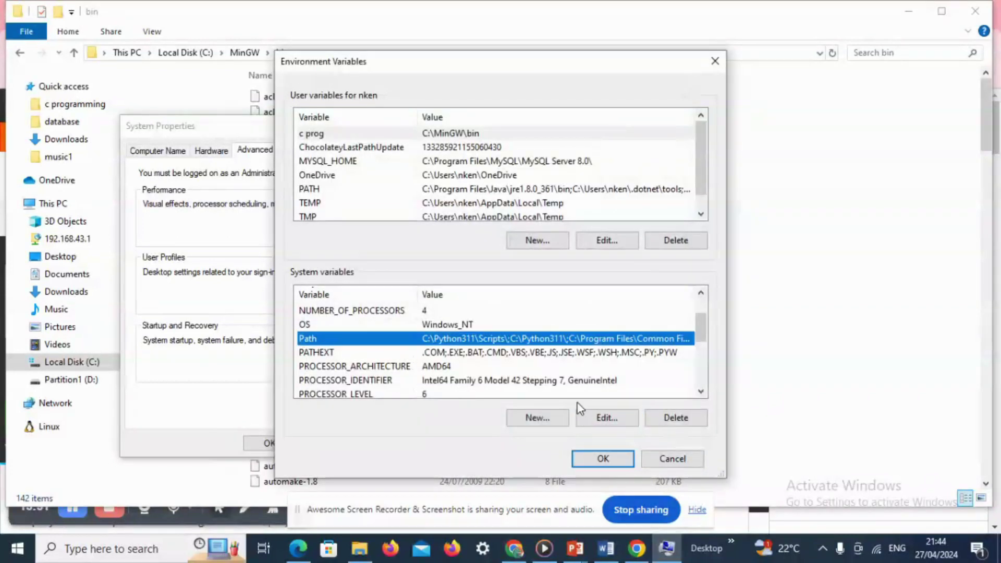
pyautogui.click(610, 419)
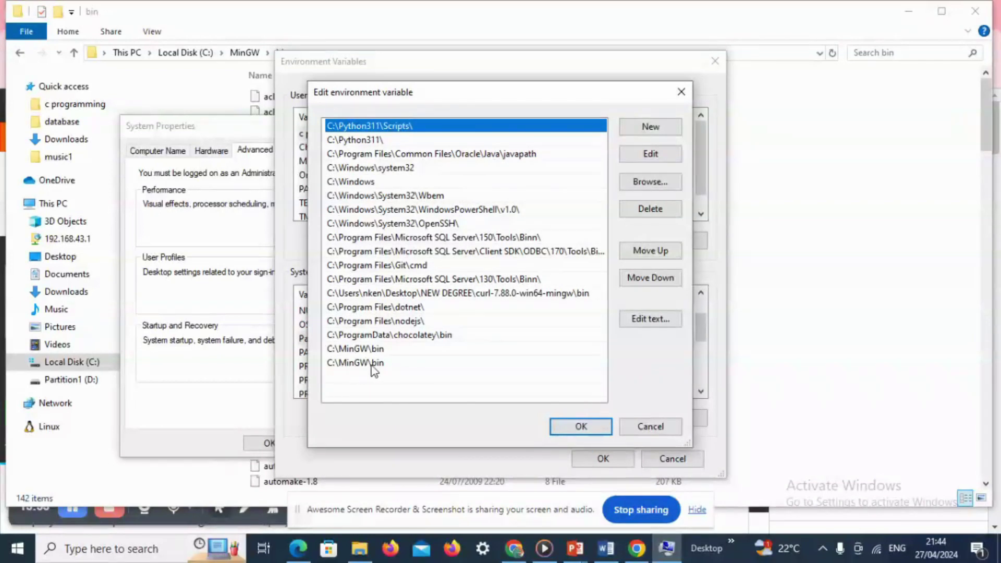
pyautogui.click(580, 431)
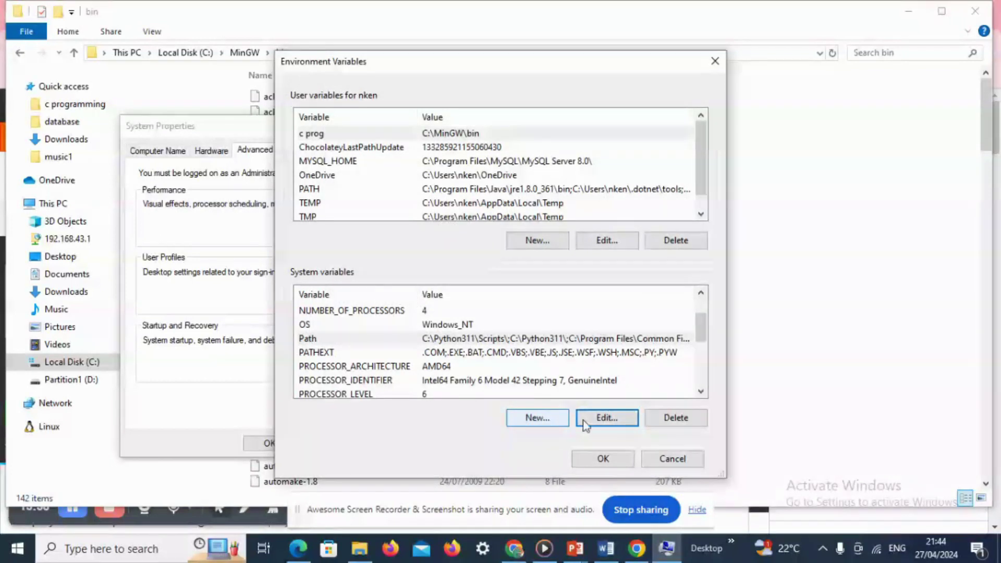
pyautogui.click(605, 458)
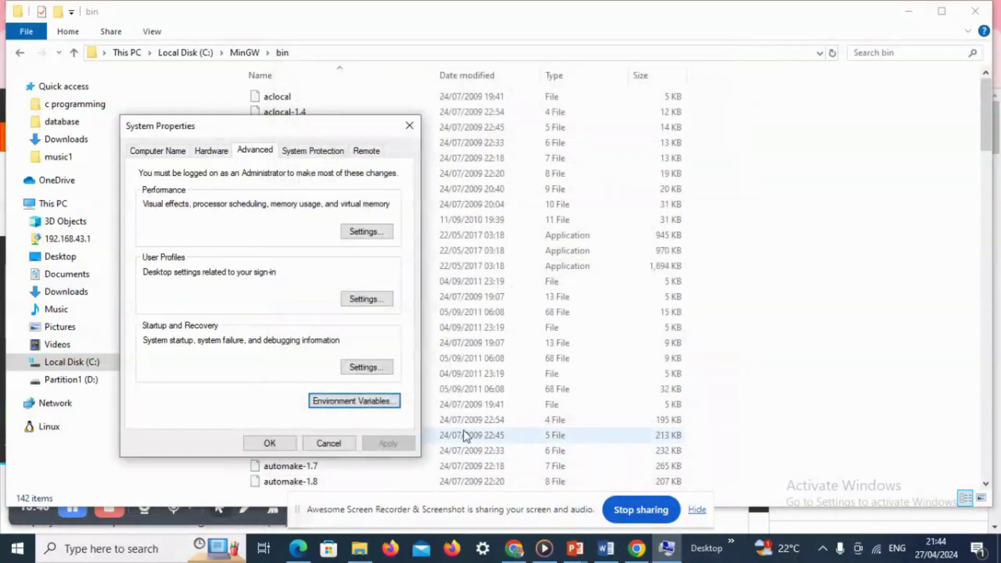
pyautogui.click(269, 443)
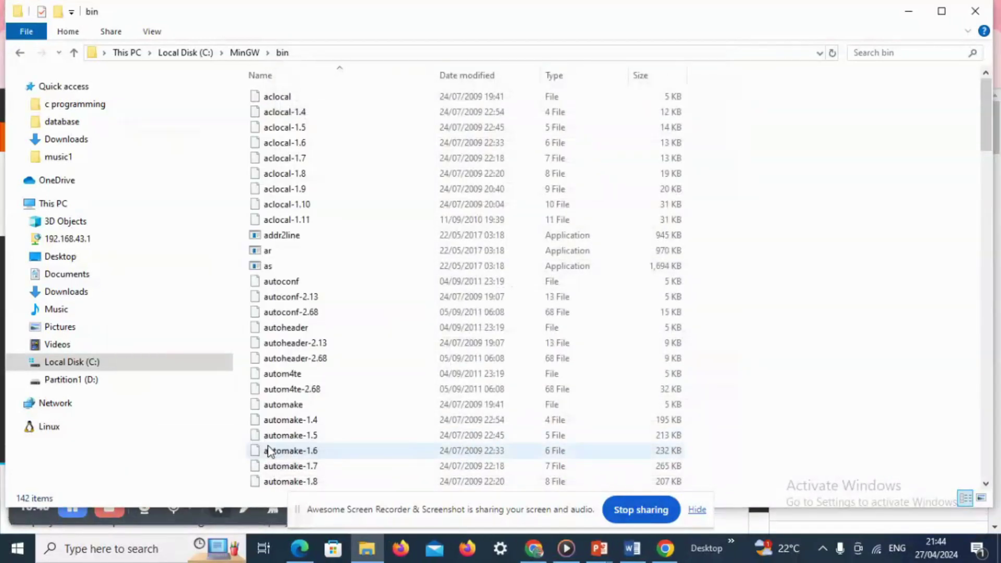